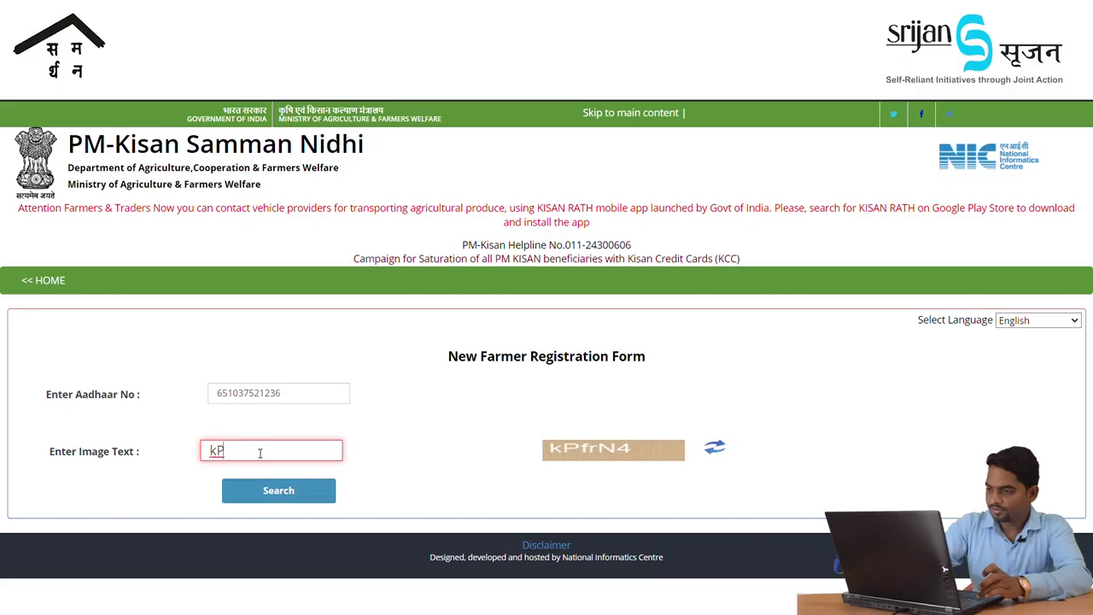
Complete the captcha text to run the Aadhaar search, and proceed to the Rural Farmer Registration form
type("frN4")
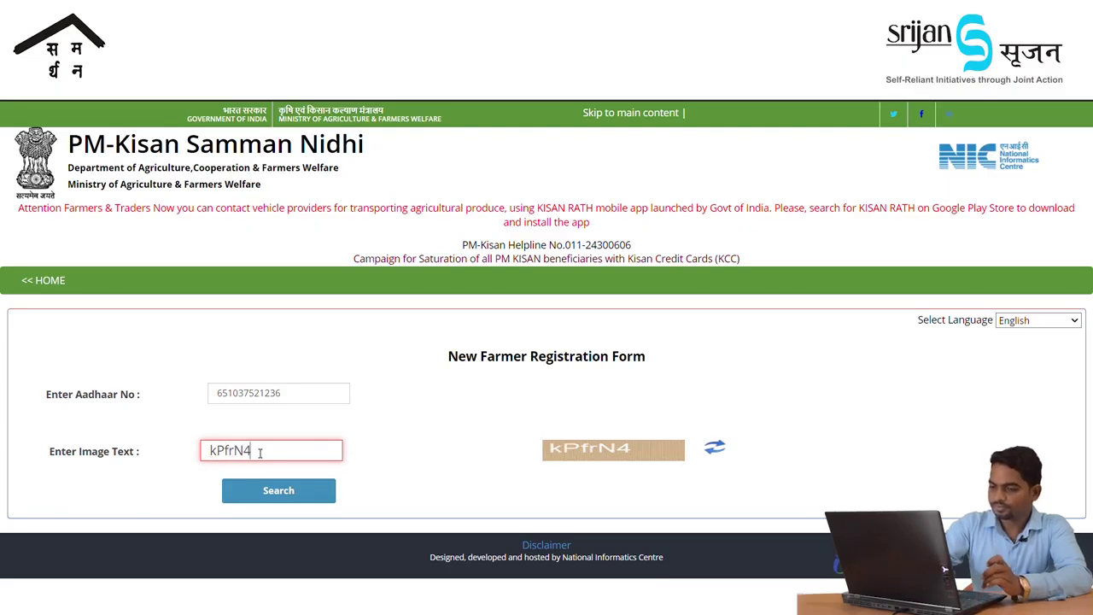
left_click(292, 491)
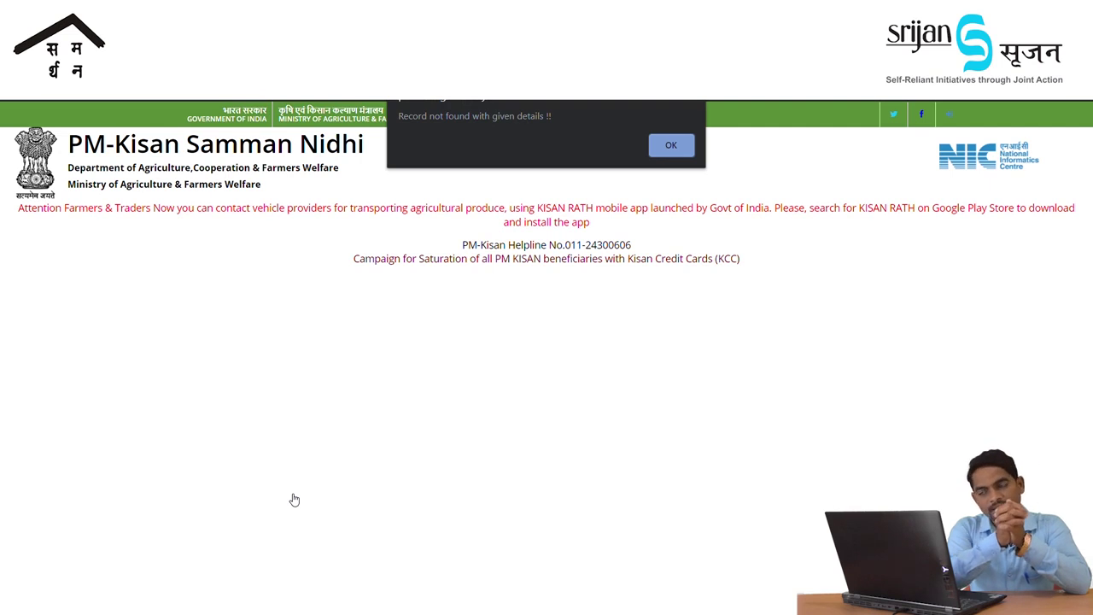
left_click(671, 145)
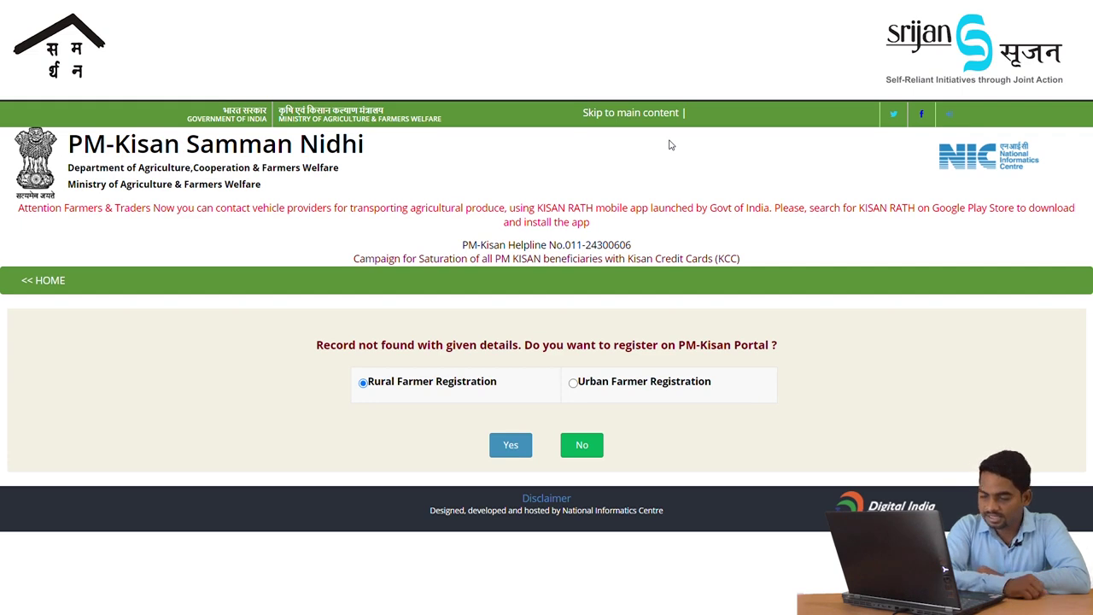
left_click(512, 450)
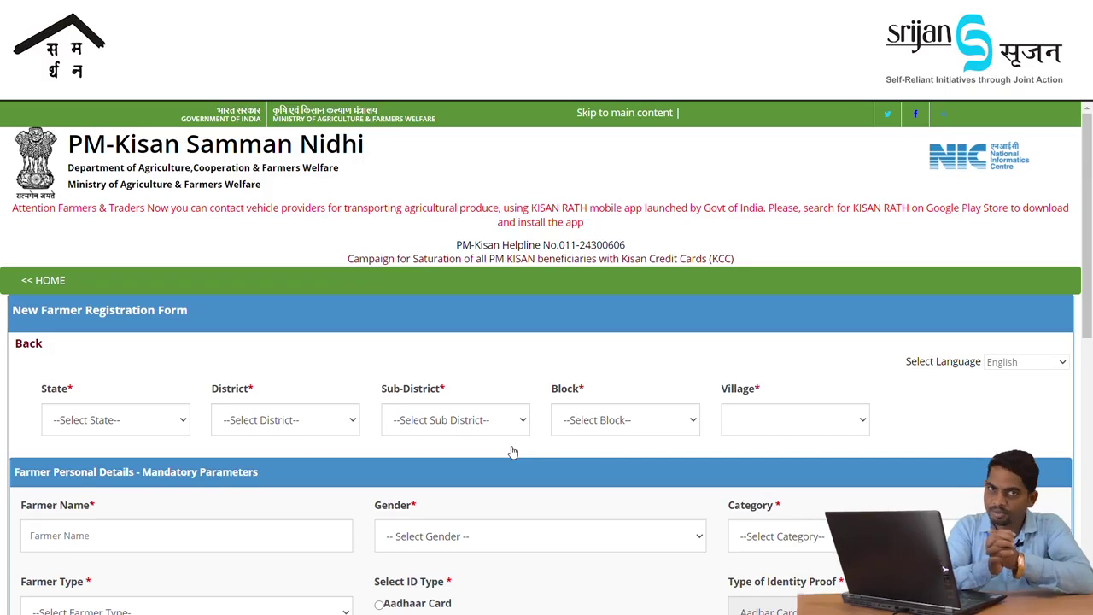
Examine the form's location and mandatory personal fields, including farmer type, IFSC code, bank name, account number, address and Aadhaar authentication
left_click_drag(1089, 283, 1091, 331)
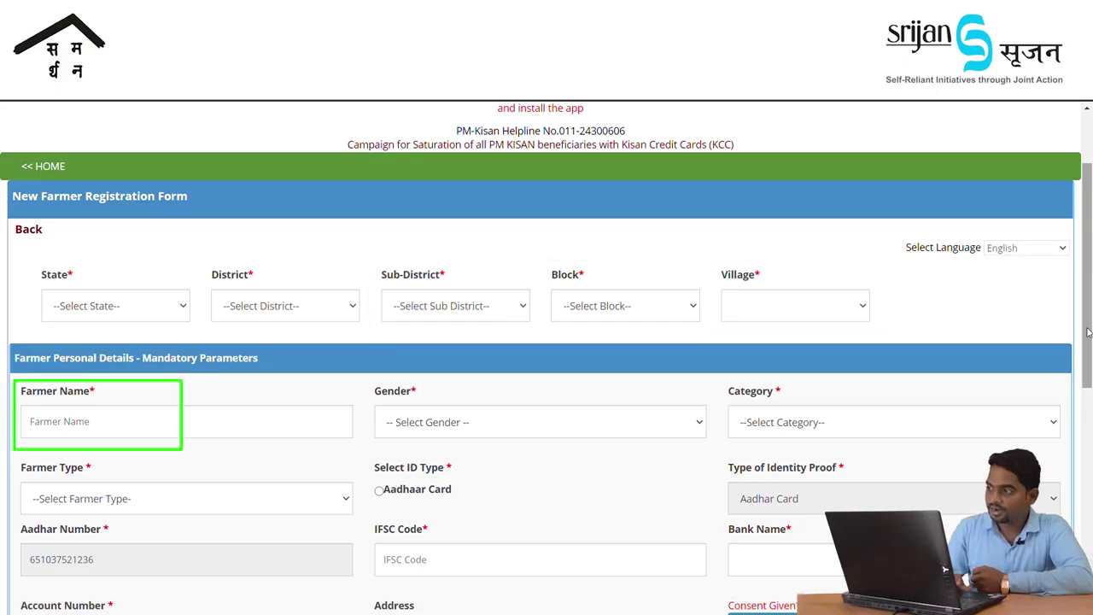
scroll(1089, 333, "down", 1)
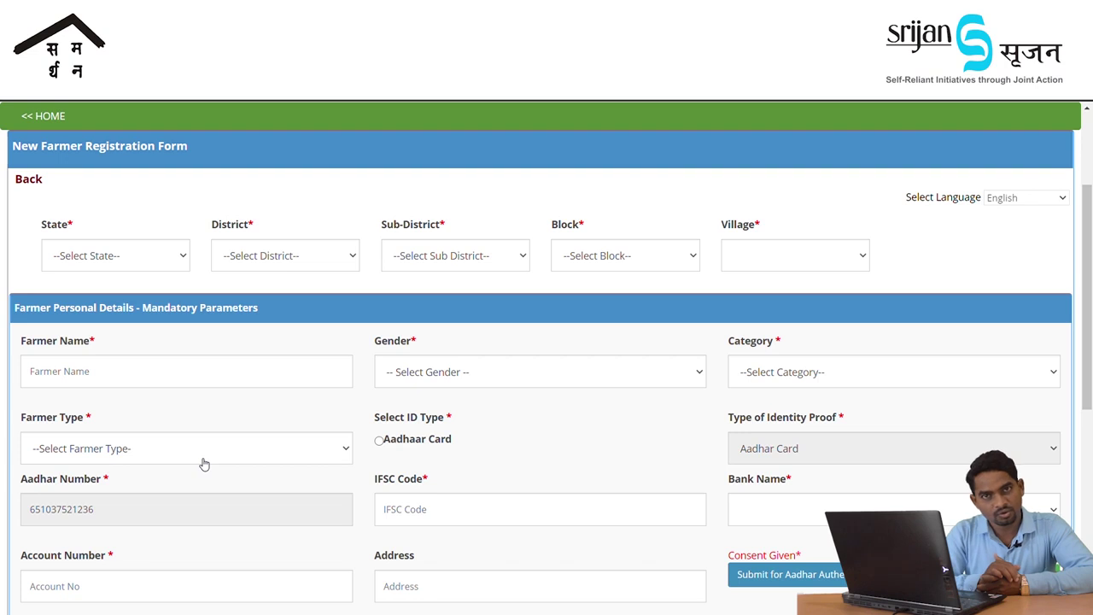
scroll(137, 435, "down", 1)
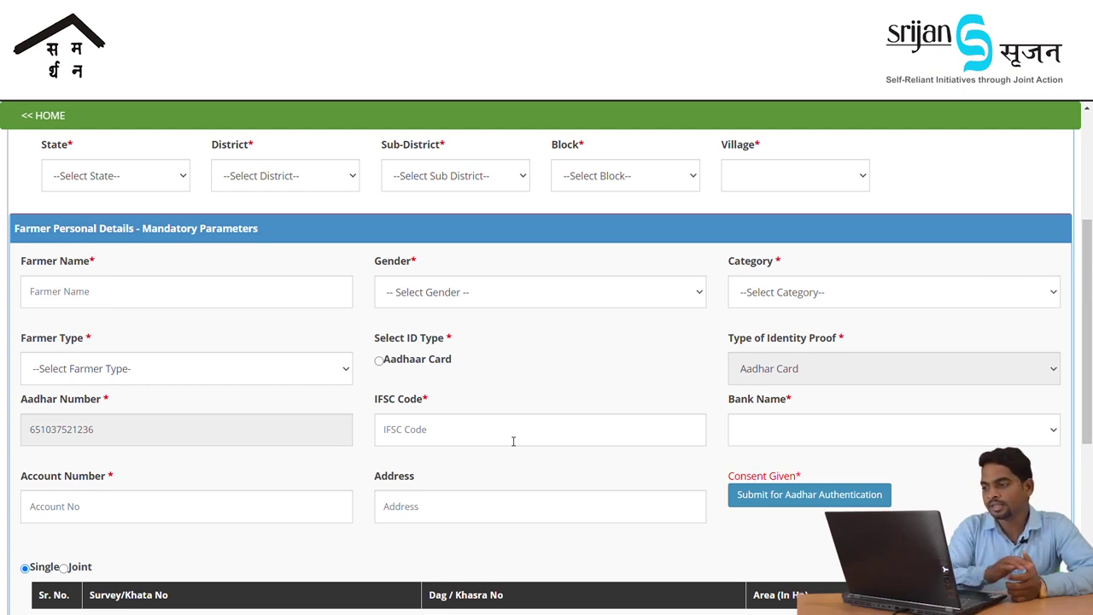
left_click(854, 444)
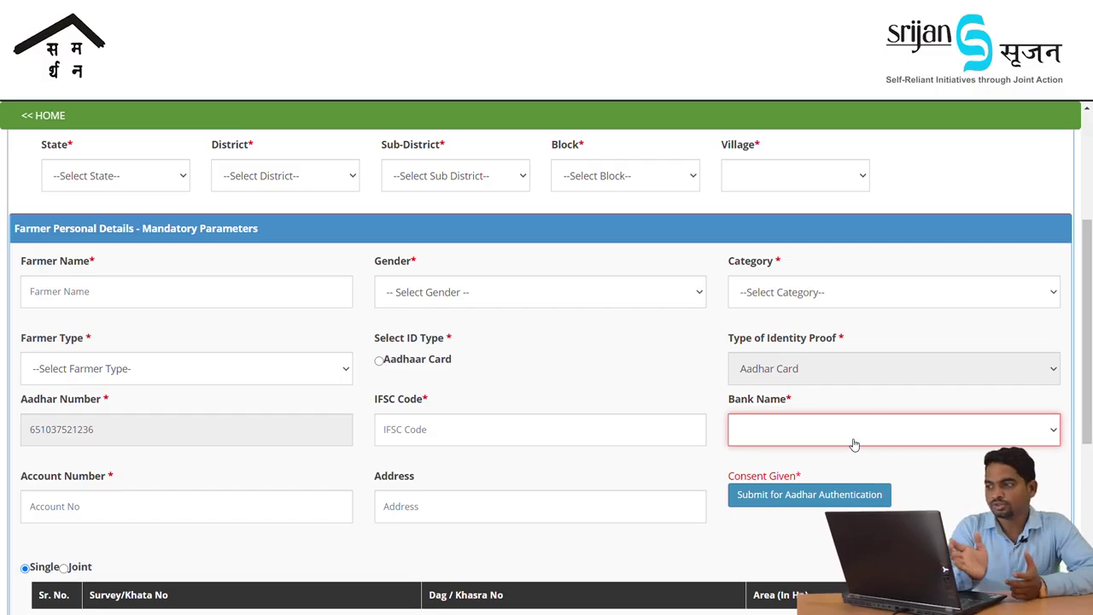
left_click(148, 510)
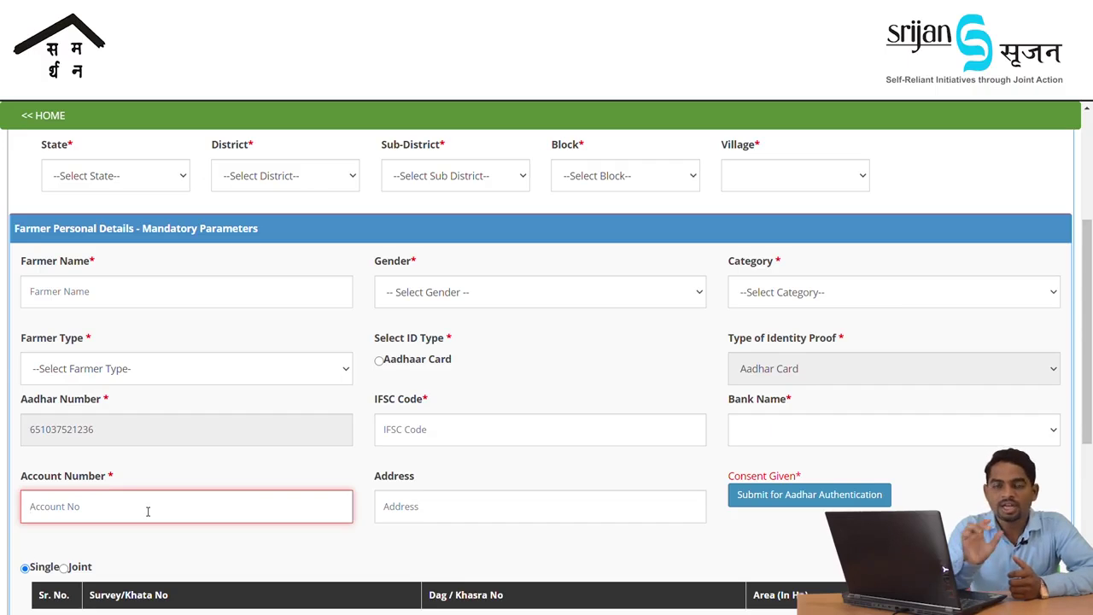
scroll(545, 465, "down", 1)
left_click(545, 461)
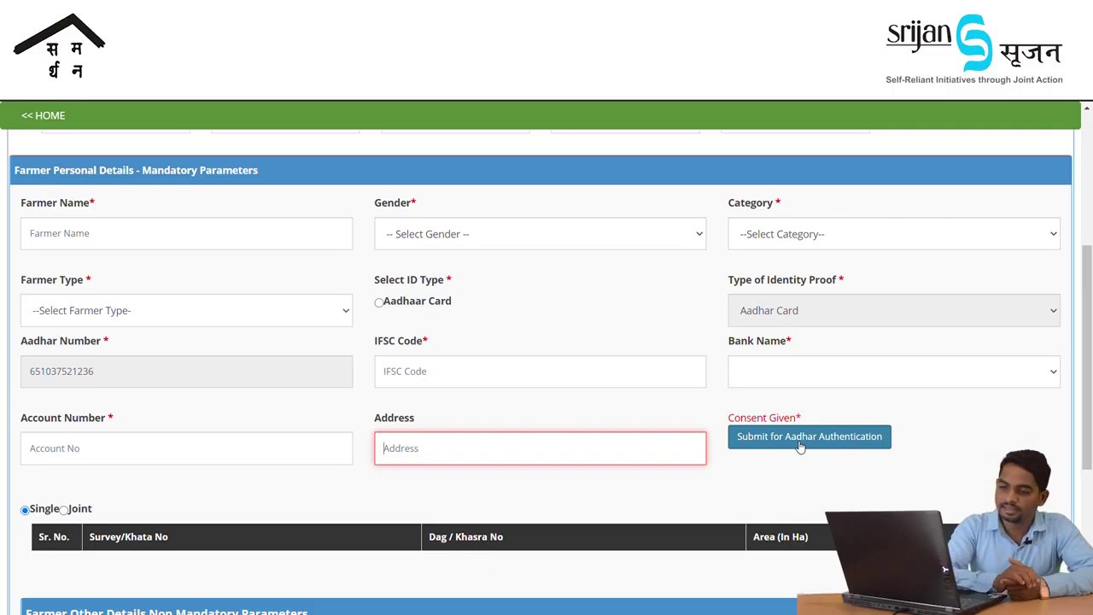
left_click_drag(1088, 343, 1090, 393)
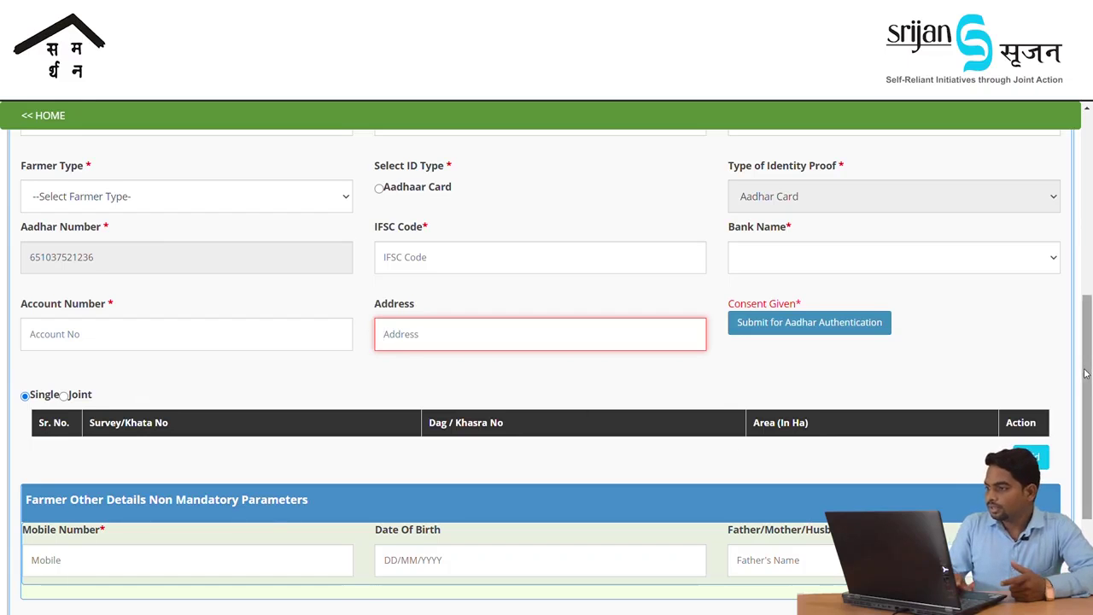
left_click_drag(1085, 373, 1085, 395)
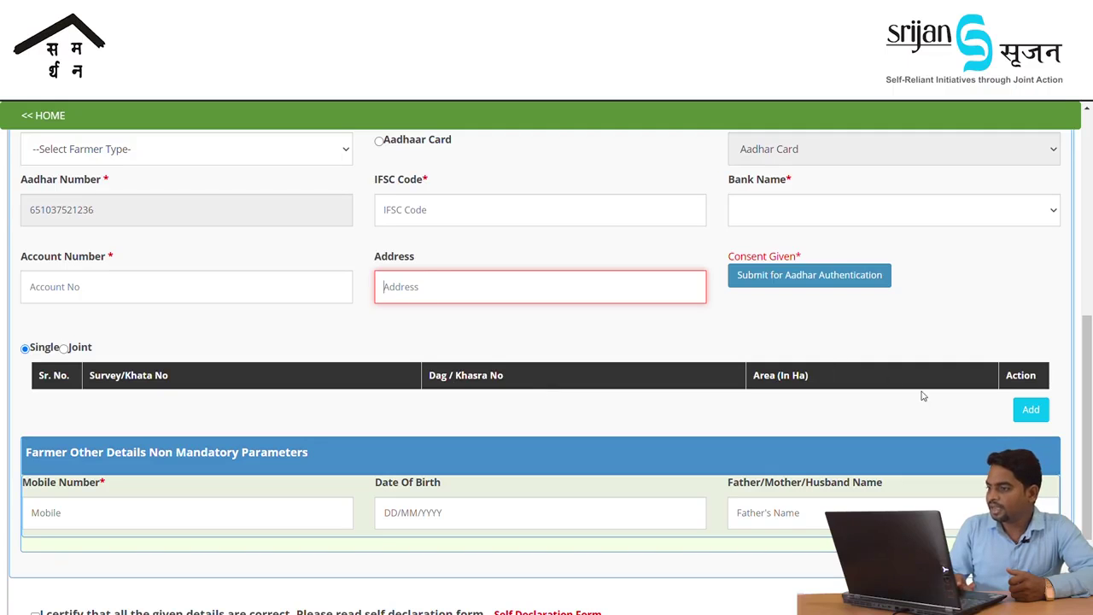
Open the Add Land Detail section and review its Survey/Khata number and Dag/Khasra number fields
left_click(1032, 410)
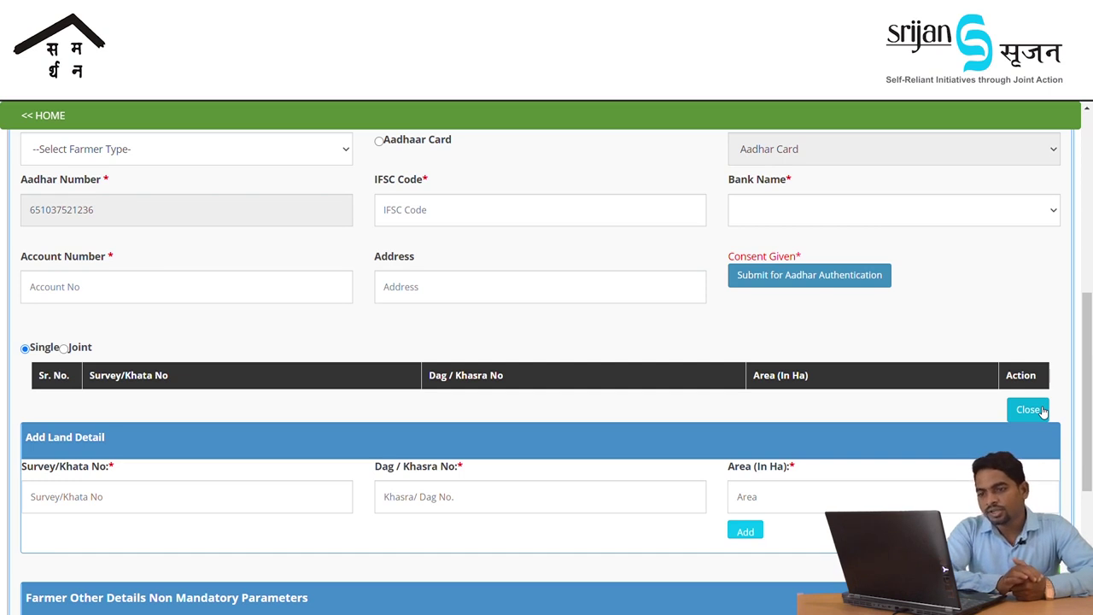
left_click_drag(1084, 378, 1085, 424)
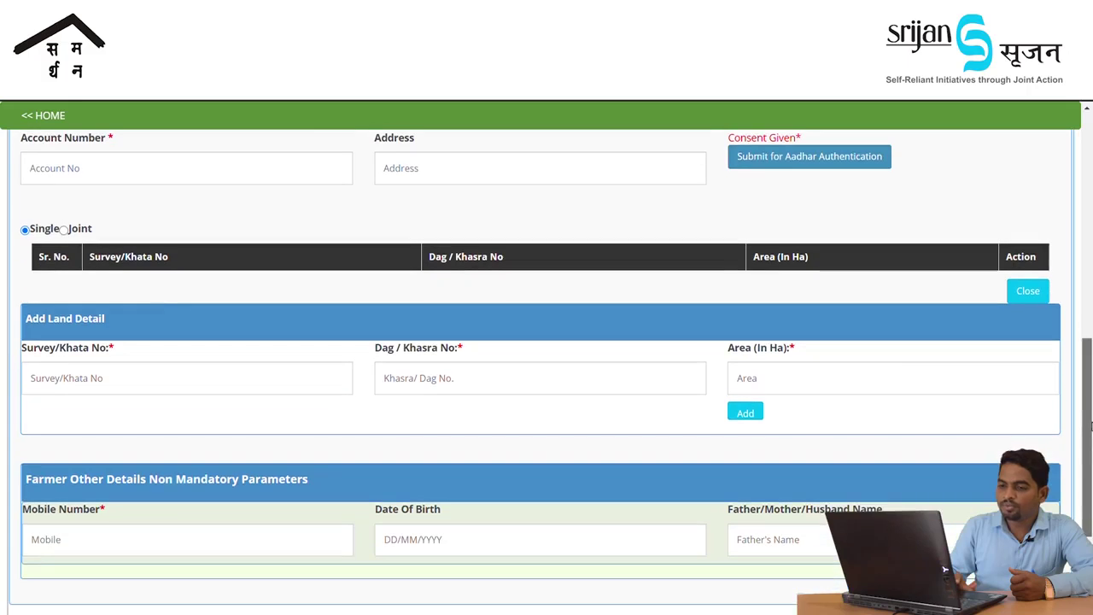
left_click(96, 370)
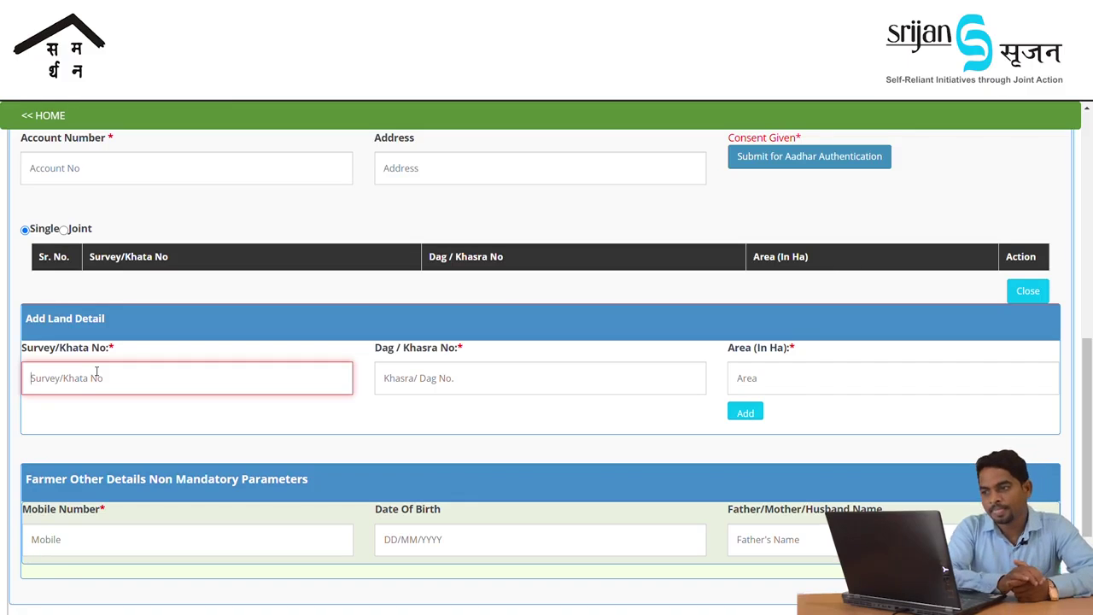
left_click(415, 382)
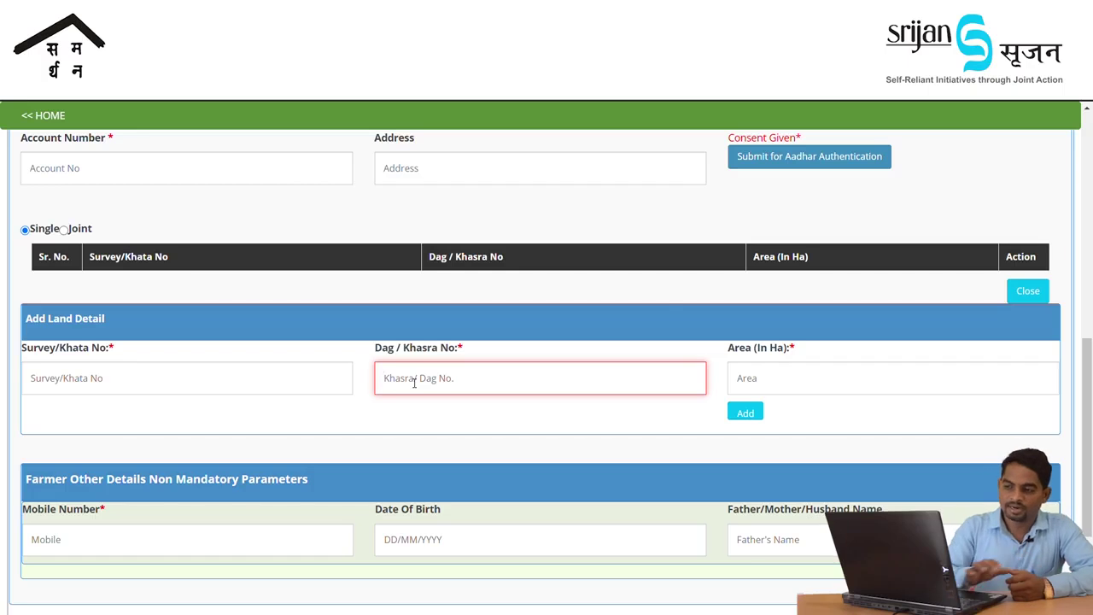
Review the mobile number, date of birth and Father/Mother/Husband name fields in the farmer's other details
scroll(871, 290, "down", 2)
scroll(1090, 380, "down", 3)
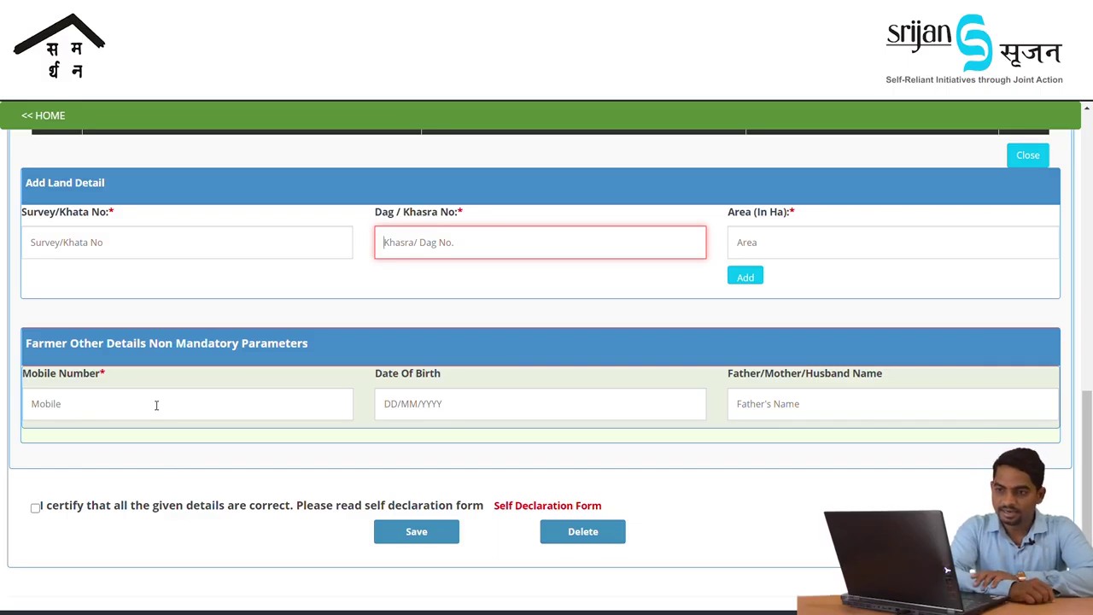
left_click(157, 405)
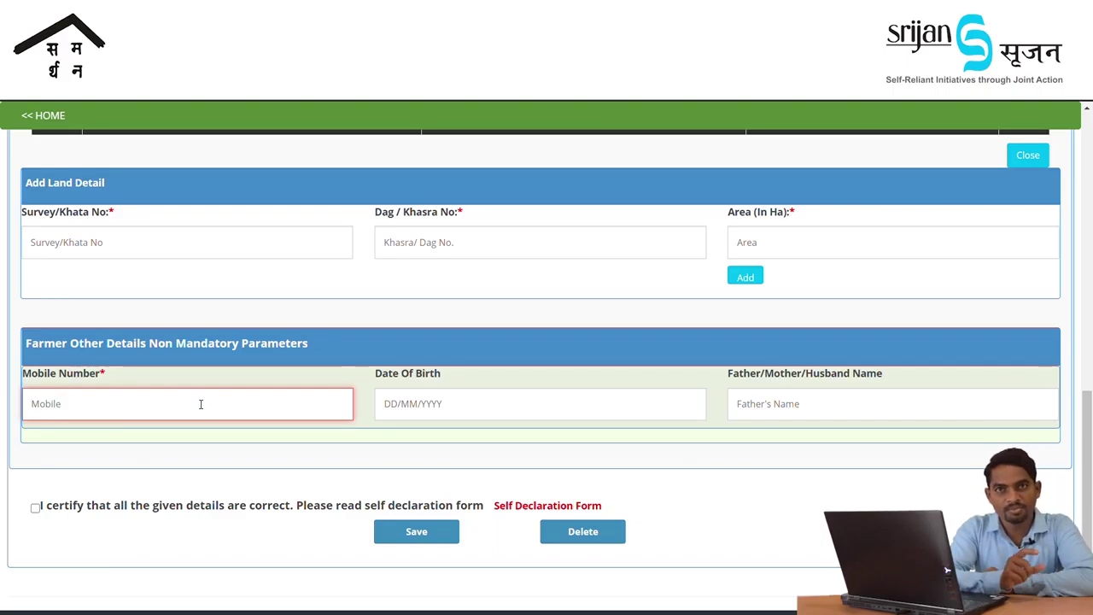
left_click(540, 418)
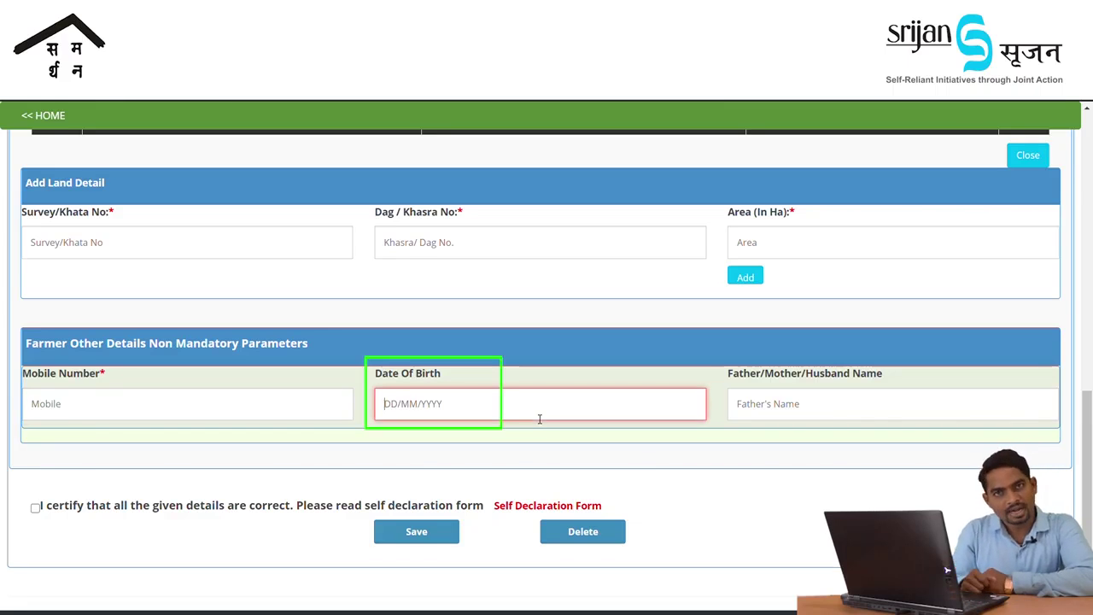
left_click(784, 404)
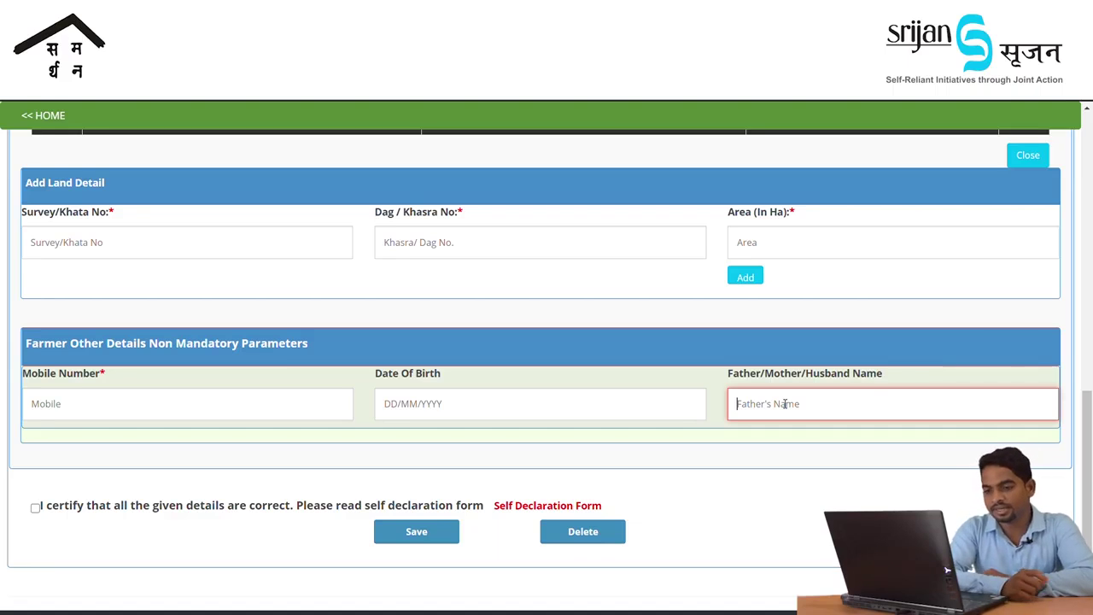
Certify that all the given details in the registration form are correct
scroll(1086, 428, "down", 1)
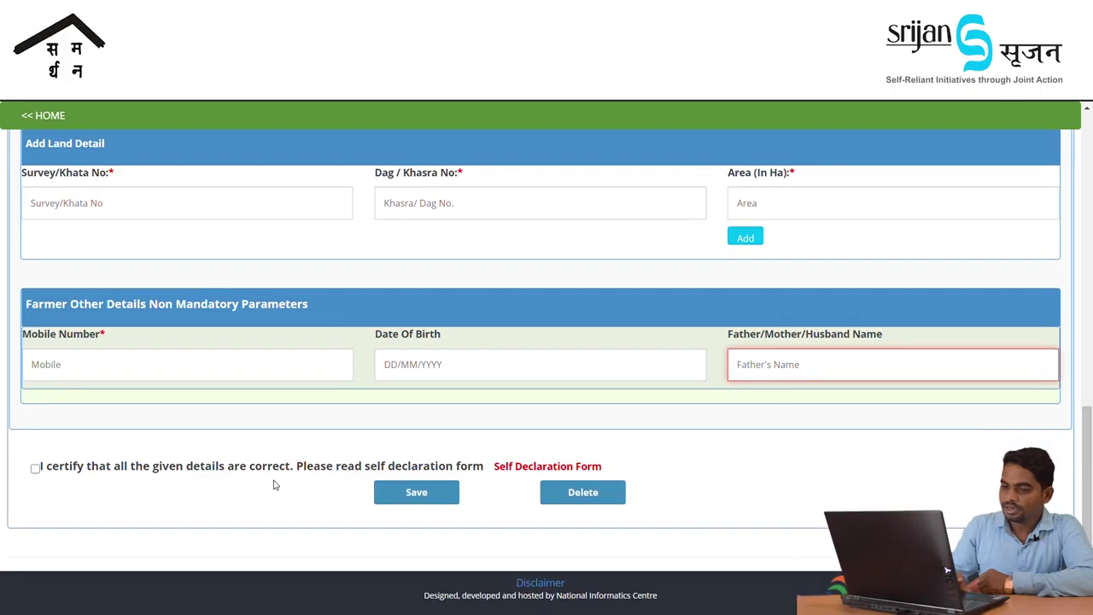
left_click(35, 469)
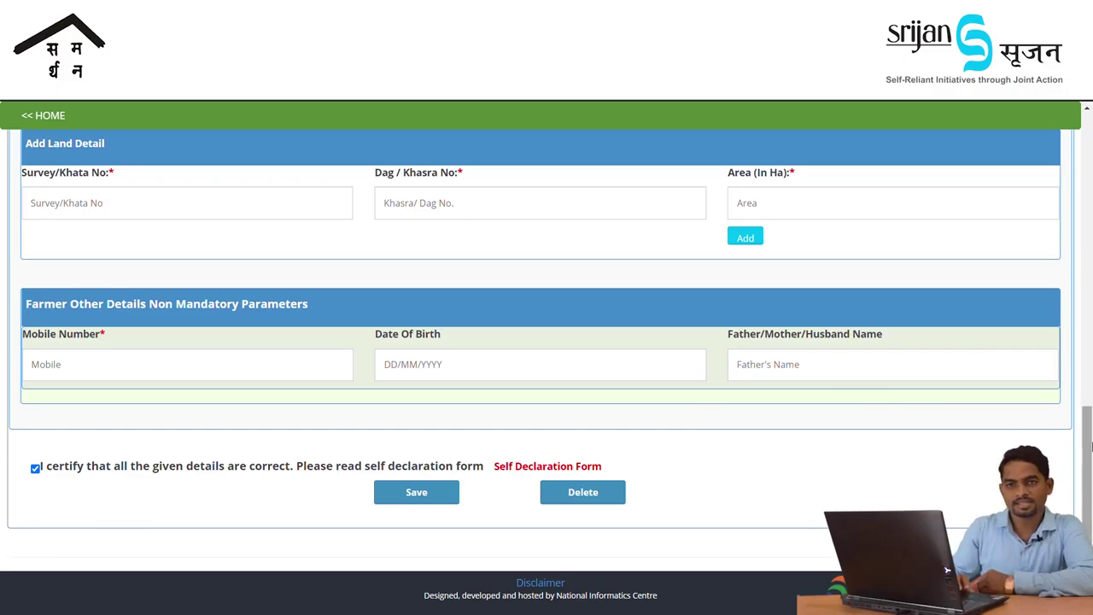
left_click_drag(1087, 451, 1089, 247)
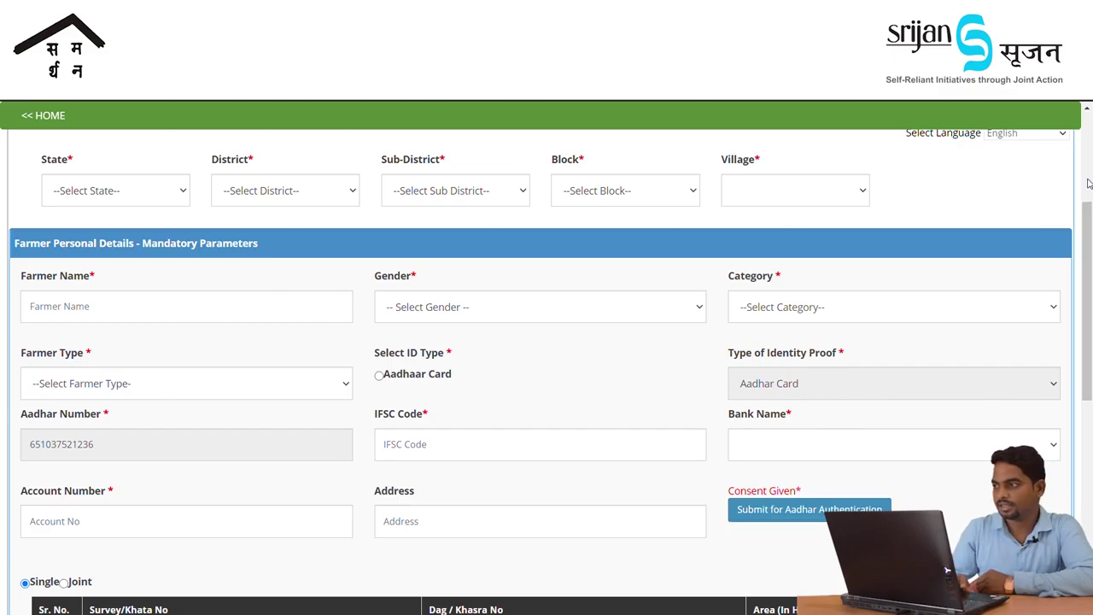
Return to the portal home page and retrieve the farmer's Beneficiary Status by Aadhaar number
key("alt+Left")
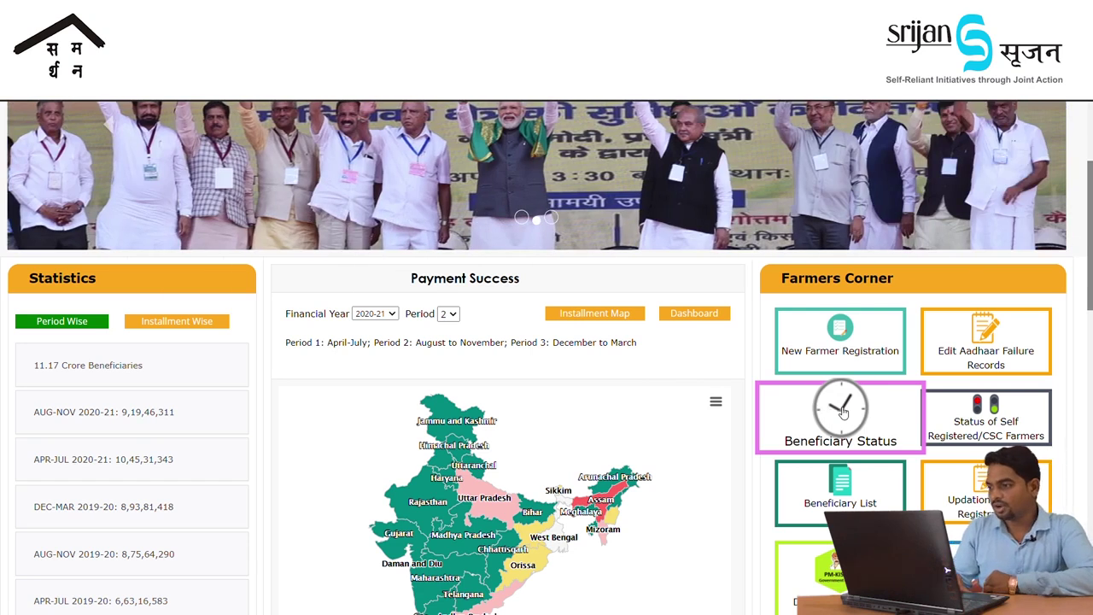
left_click(842, 413)
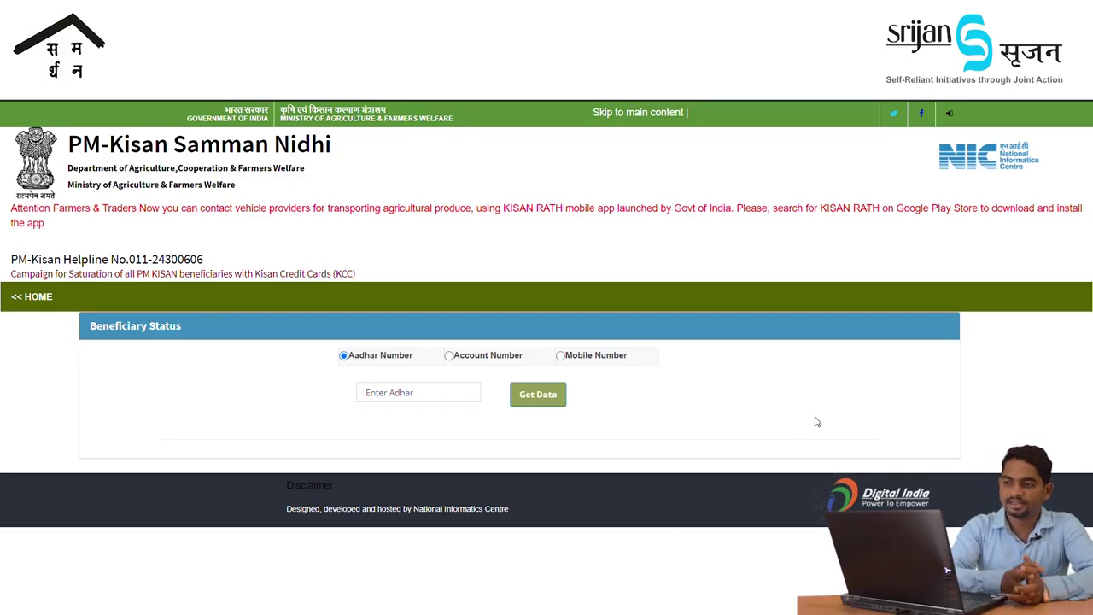
left_click(411, 399)
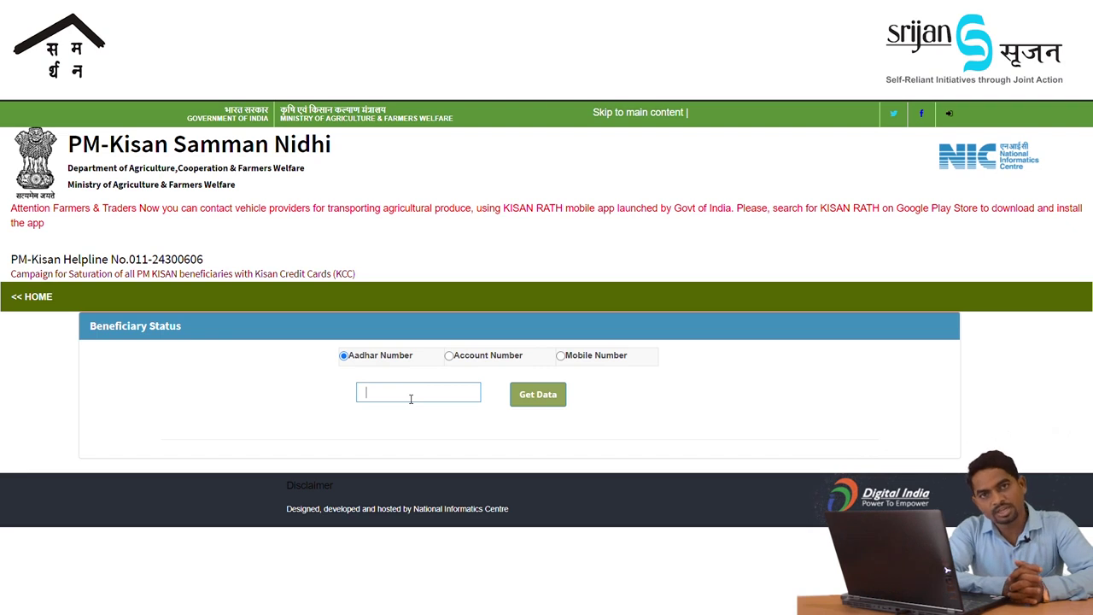
key("ctrl+v")
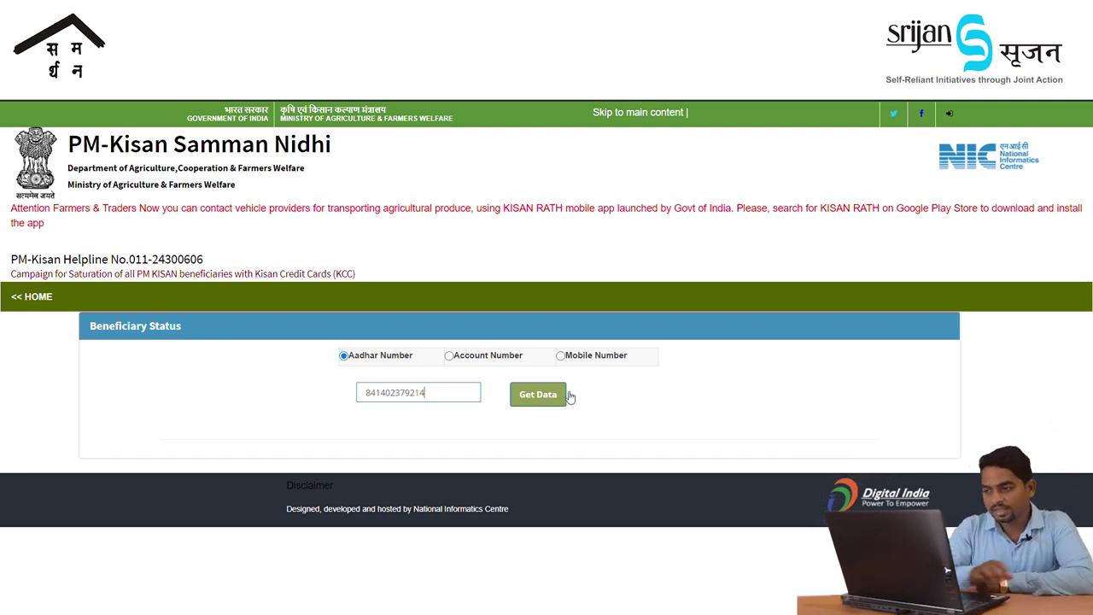
left_click(540, 398)
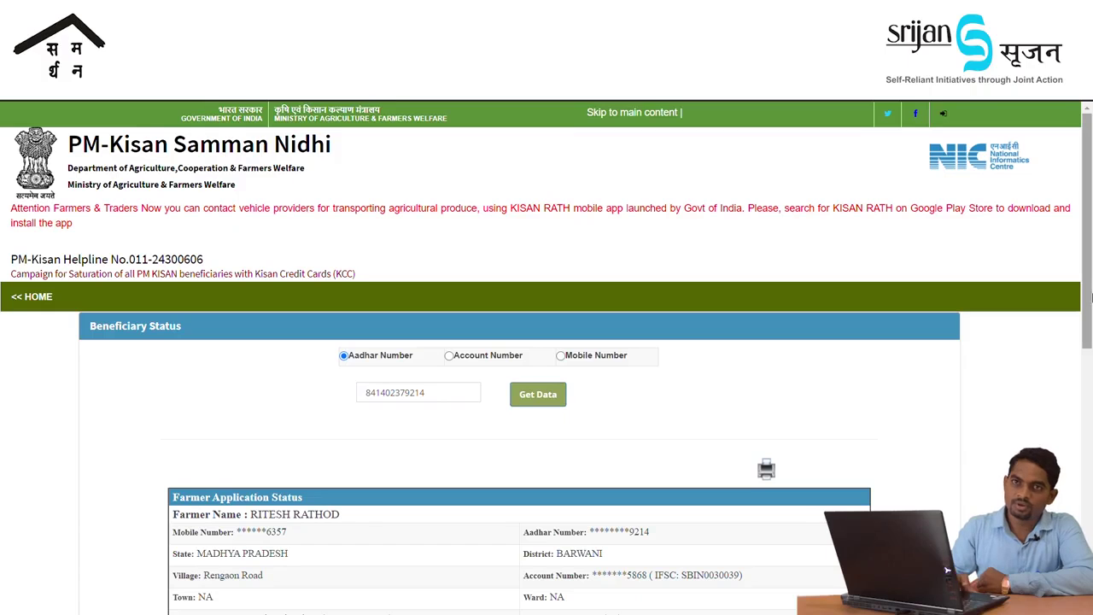
scroll(1091, 292, "down", 2)
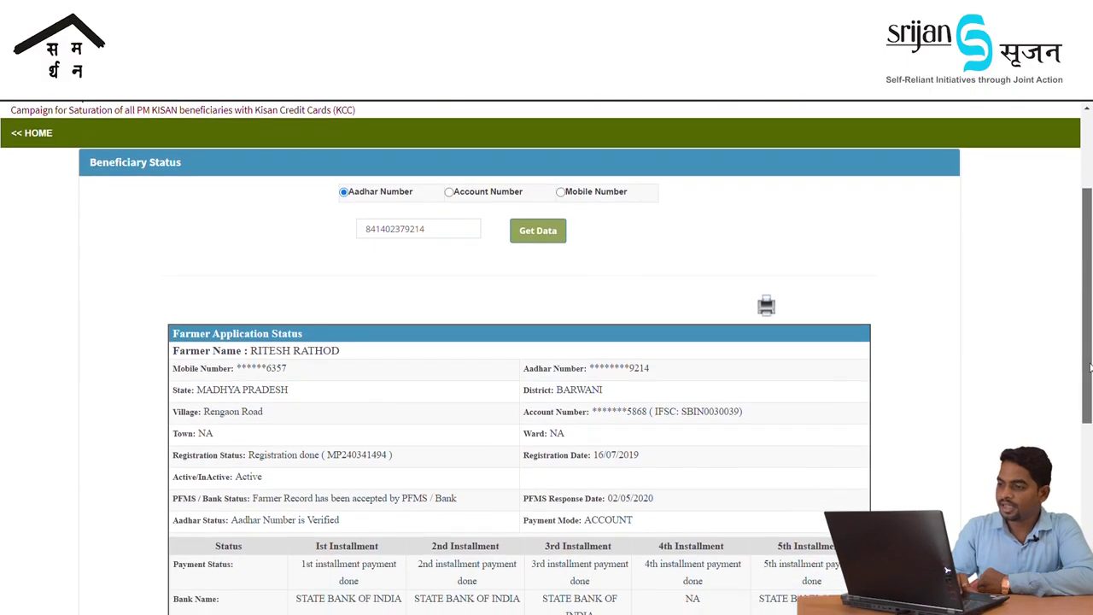